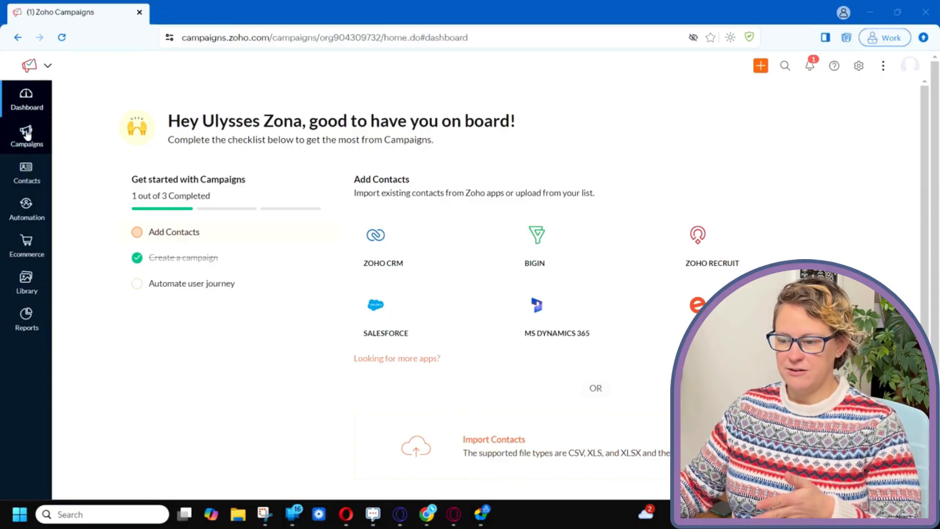
Go to the contact segments and start creating a new single segment
left_click(24, 178)
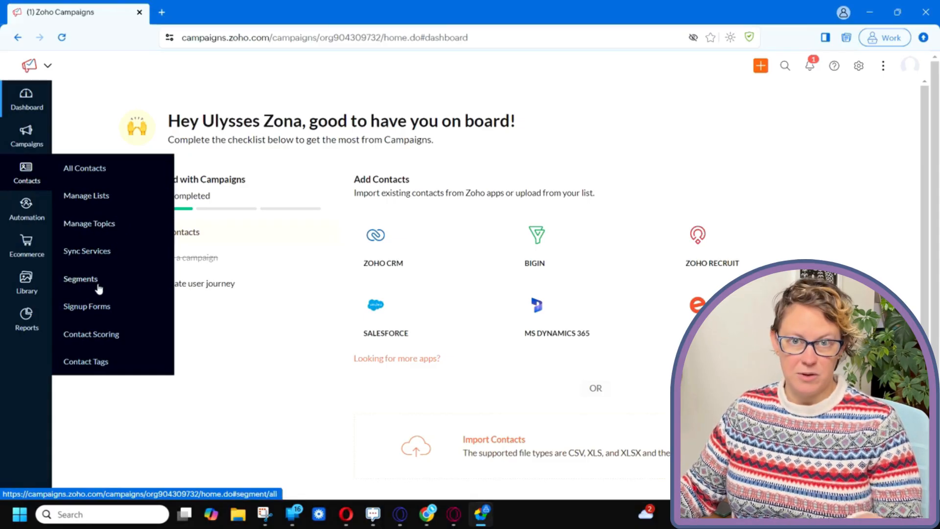
left_click(84, 278)
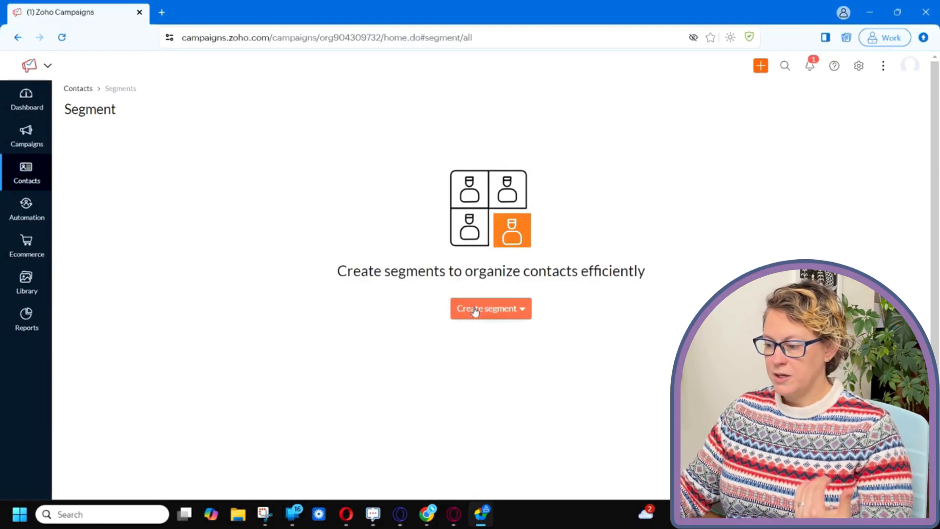
left_click(520, 318)
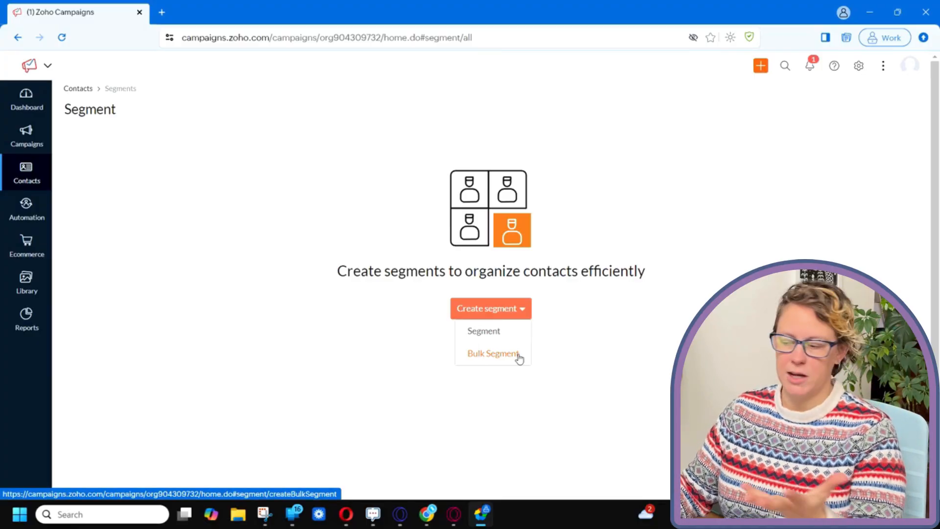
left_click(493, 332)
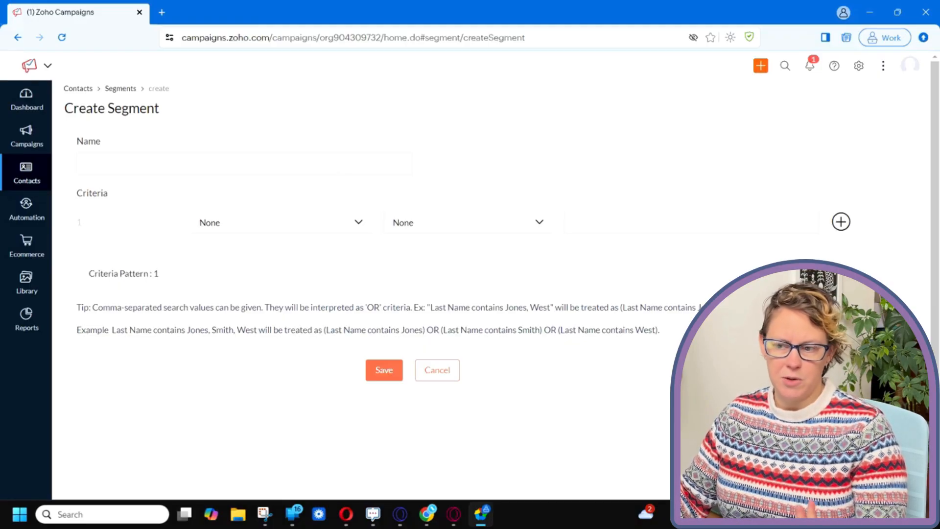
Name the new segment "State is WA"
left_click(353, 164)
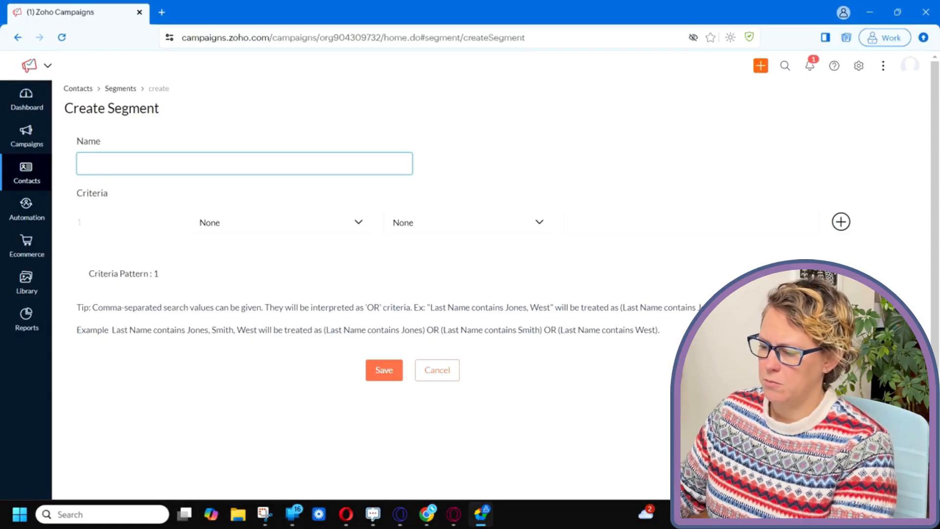
type("State is")
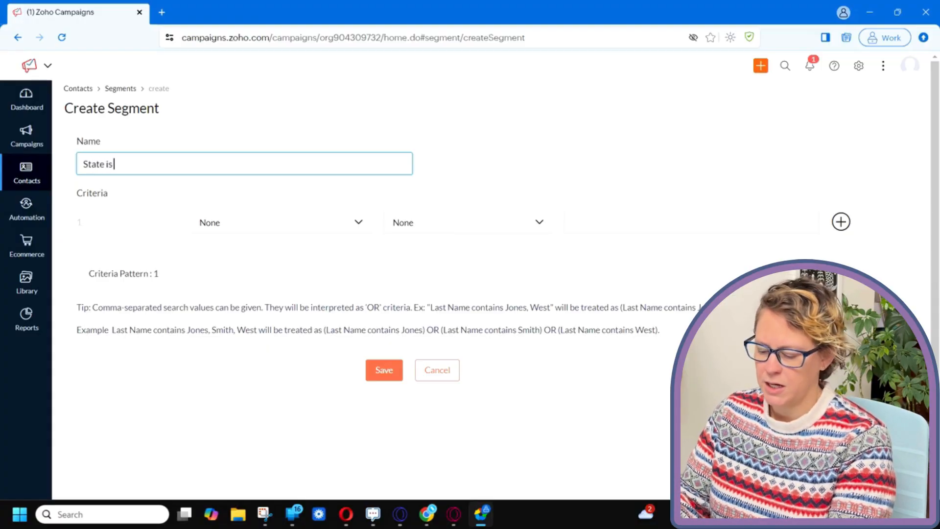
type(" WA")
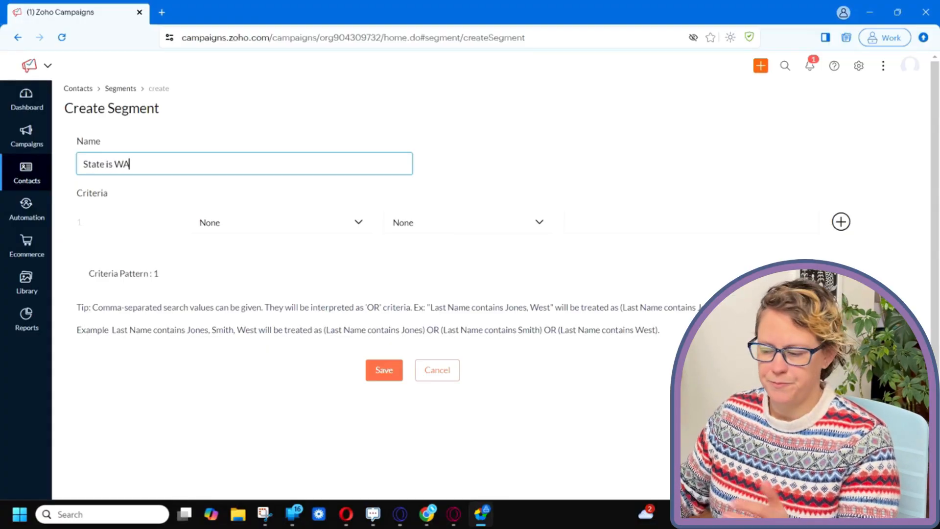
Expand the predefined contact fields for the first criterion and examine which ones can be used for segmenting
left_click(323, 230)
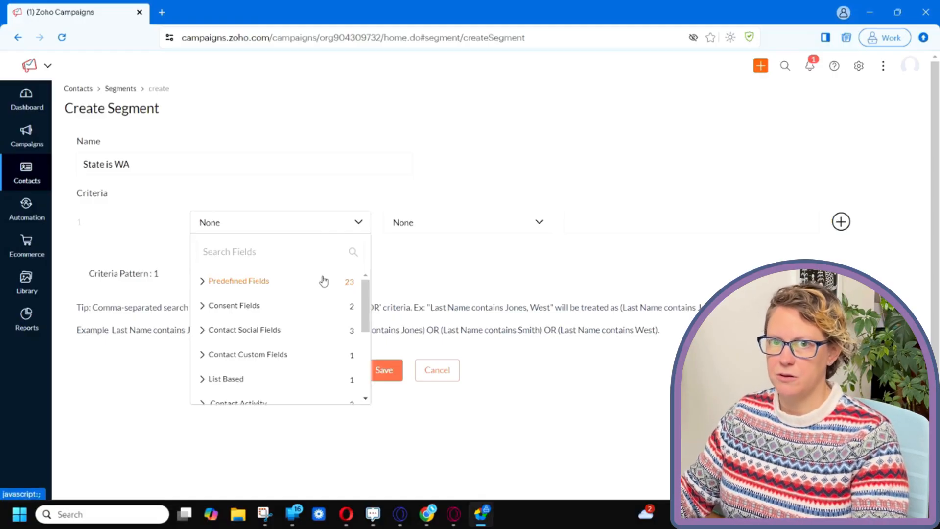
left_click(271, 286)
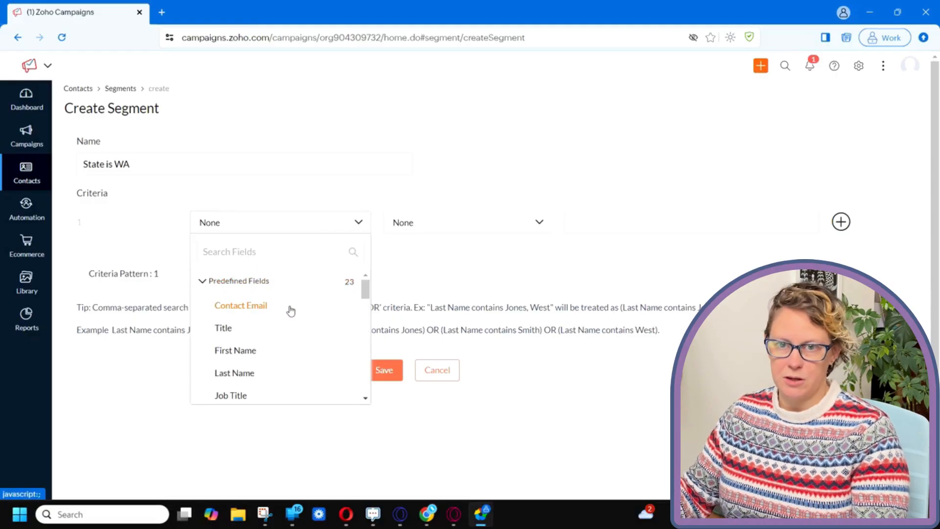
scroll(299, 330, "down", 2)
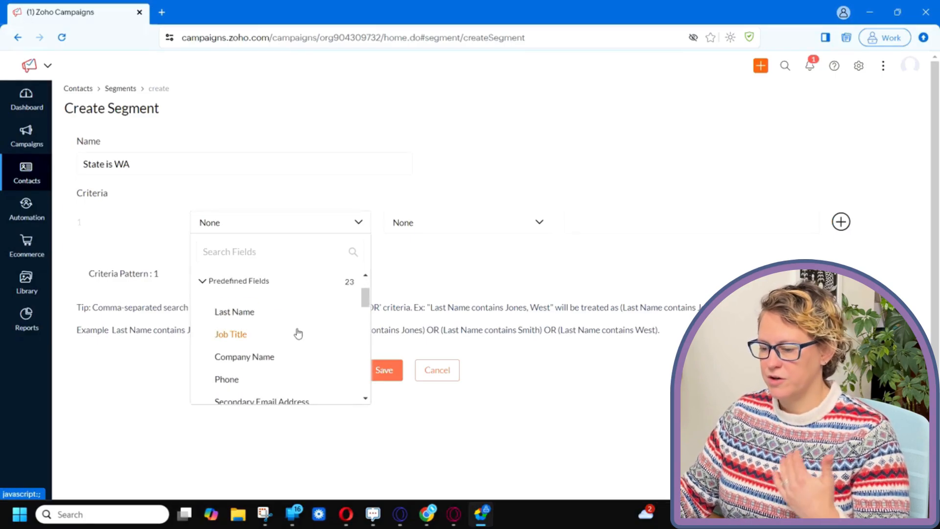
scroll(294, 336, "up", 2)
scroll(249, 326, "down", 2)
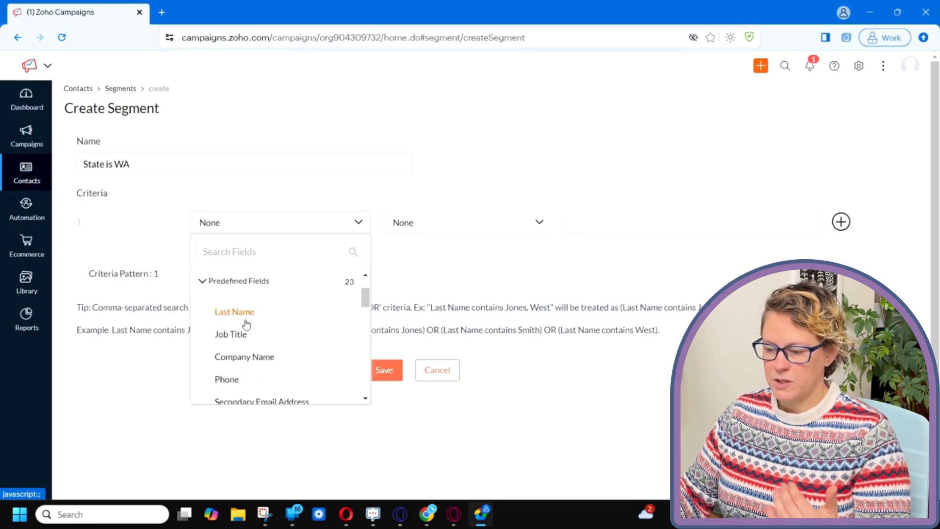
scroll(269, 321, "up", 2)
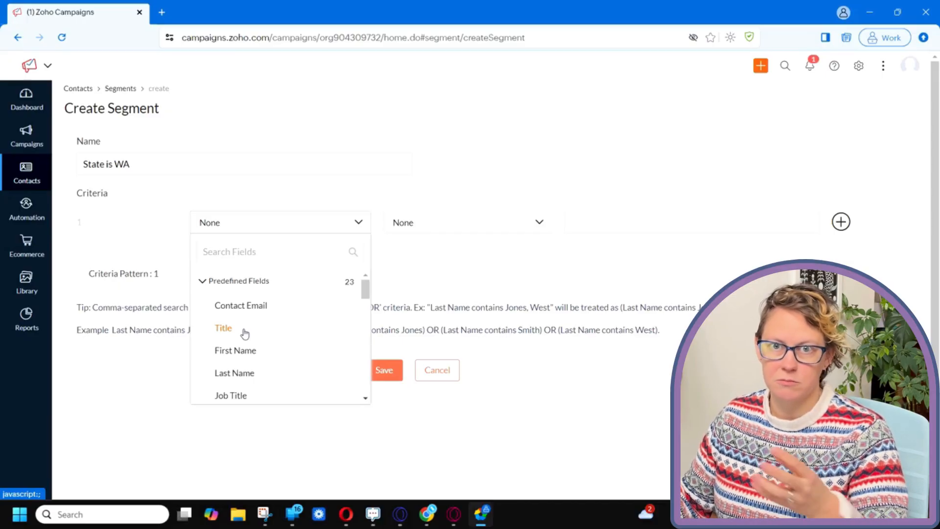
scroll(285, 333, "down", 3)
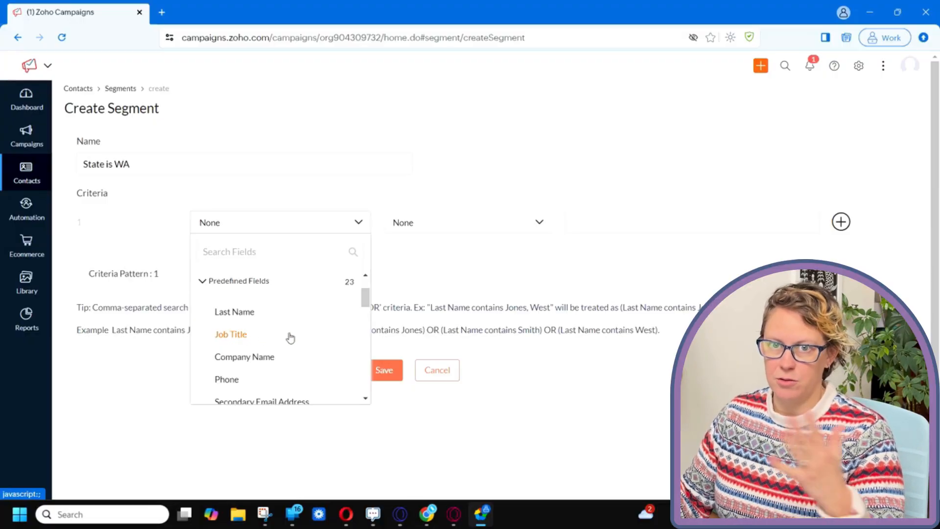
scroll(291, 337, "down", 5)
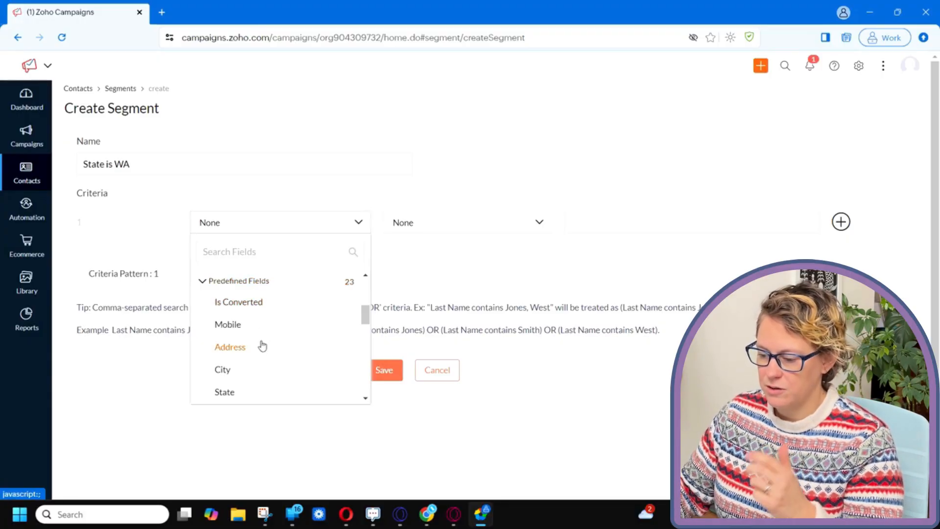
Replace the segment's name with "Not Converted"
triple_click(201, 162)
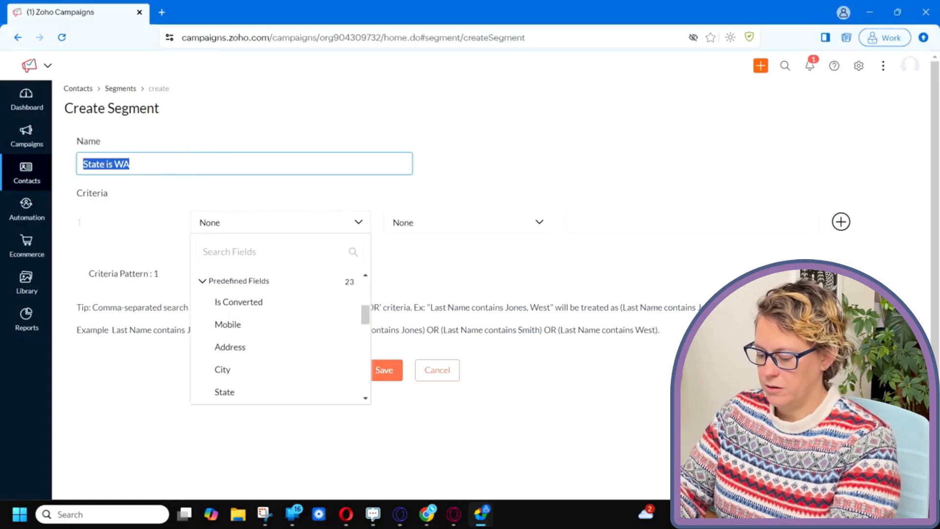
type("Not Conver")
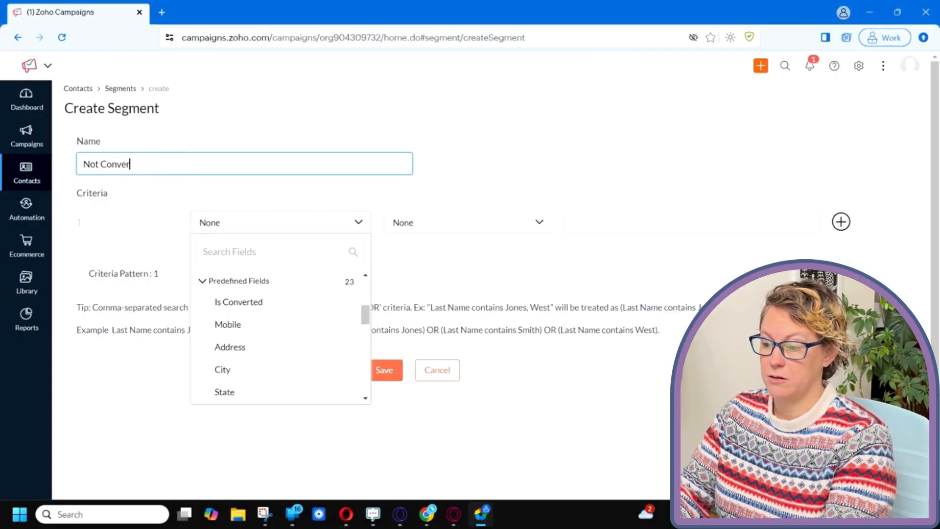
type("ted")
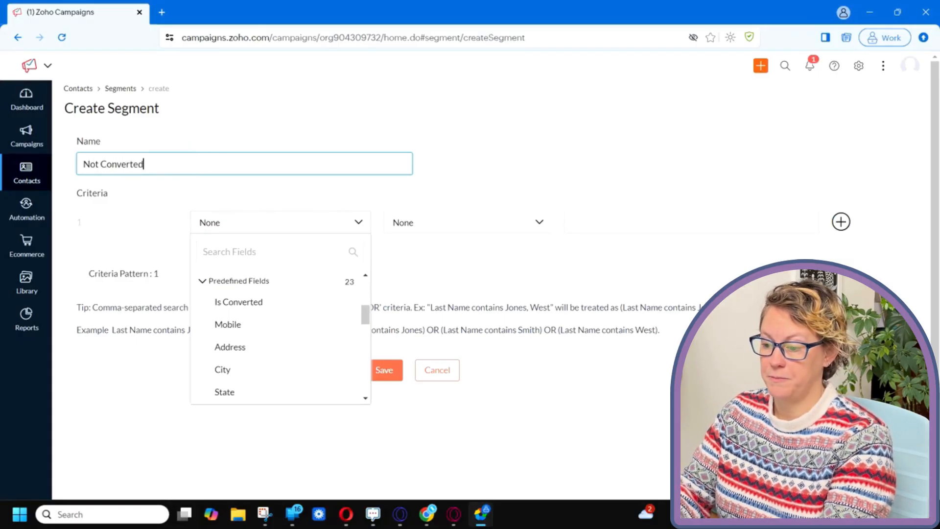
Set the first criterion to Is Converted with the condition "is false (No)"
left_click(242, 302)
left_click(474, 229)
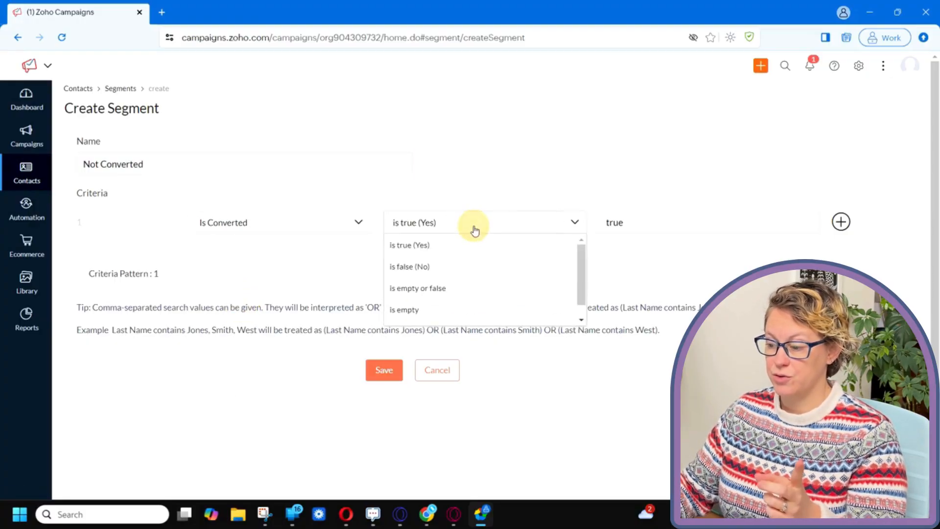
left_click(437, 269)
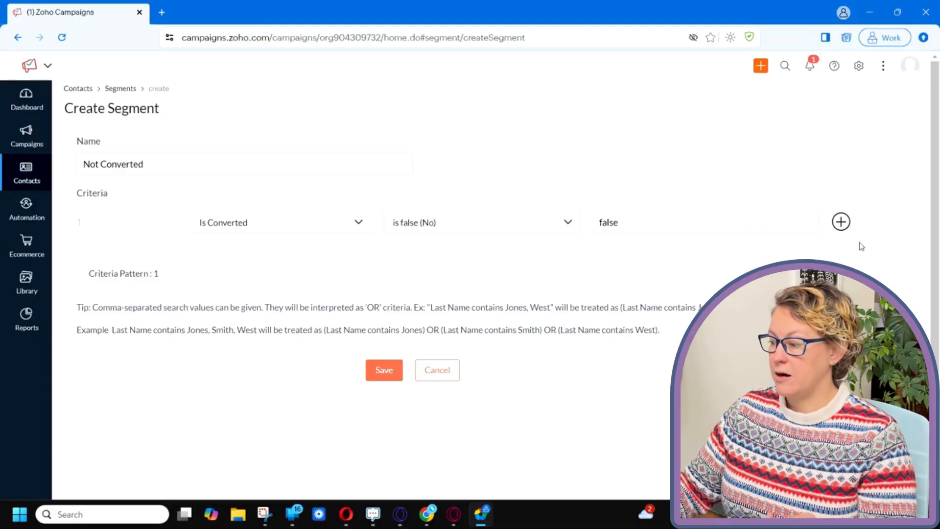
Add a second criterion requiring that the State field "is not empty"
left_click(840, 221)
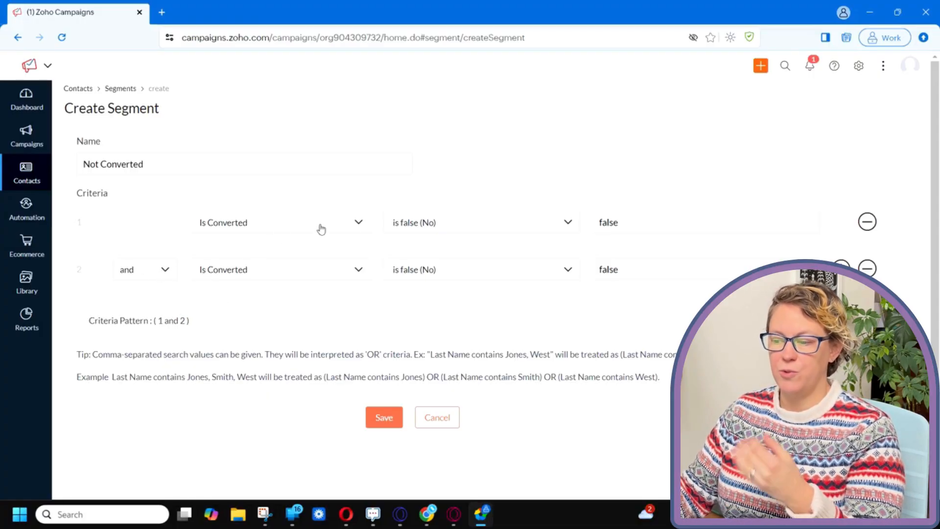
left_click(312, 277)
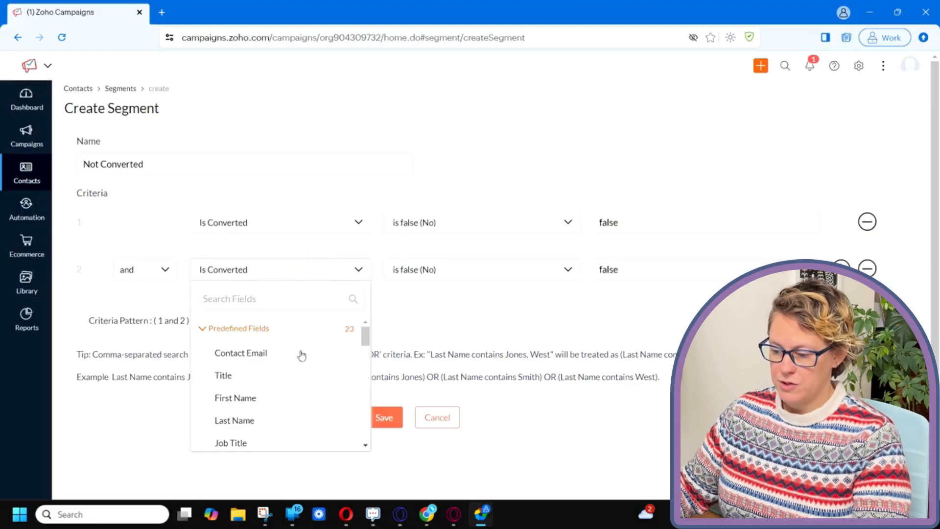
scroll(302, 356, "down", 4)
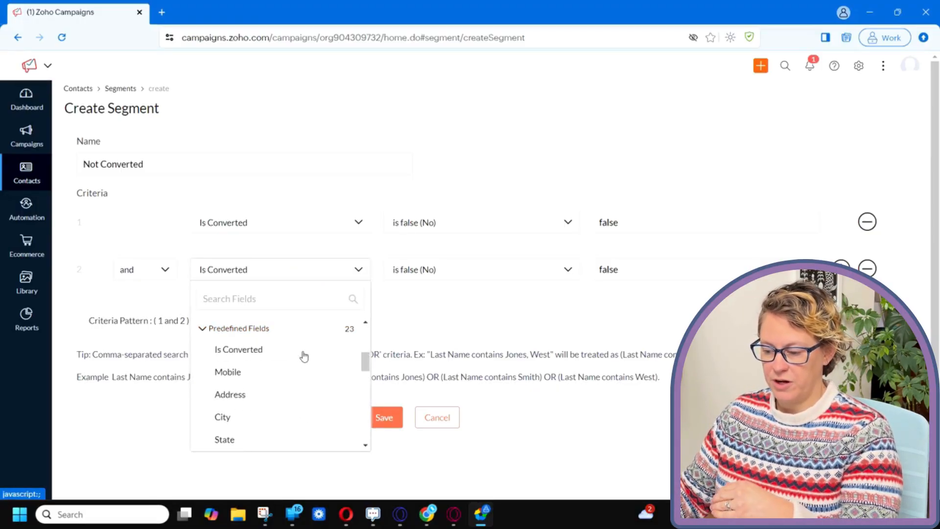
scroll(302, 356, "down", 2)
left_click(249, 381)
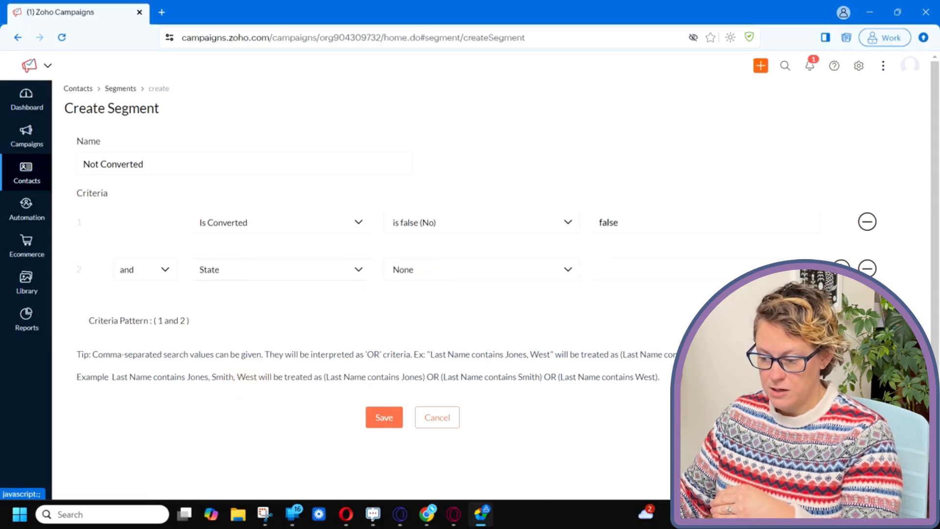
left_click(449, 277)
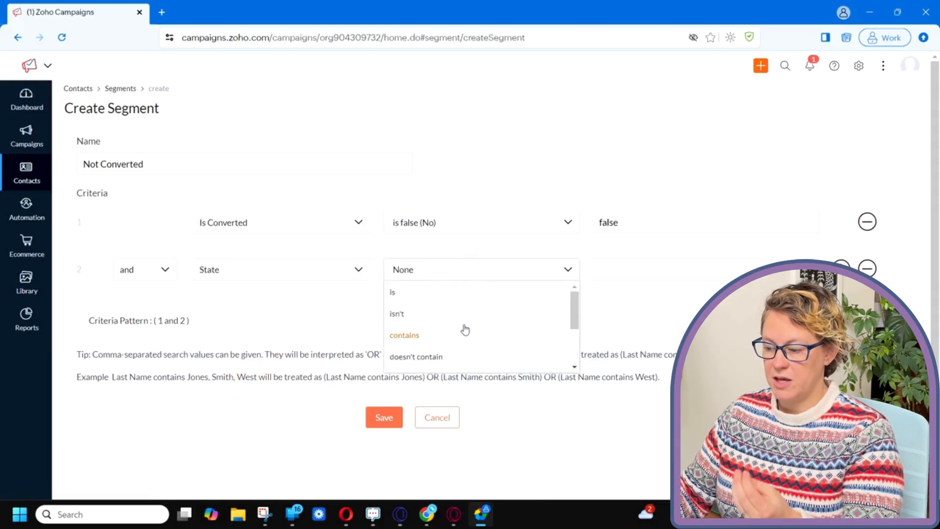
scroll(464, 330, "down", 2)
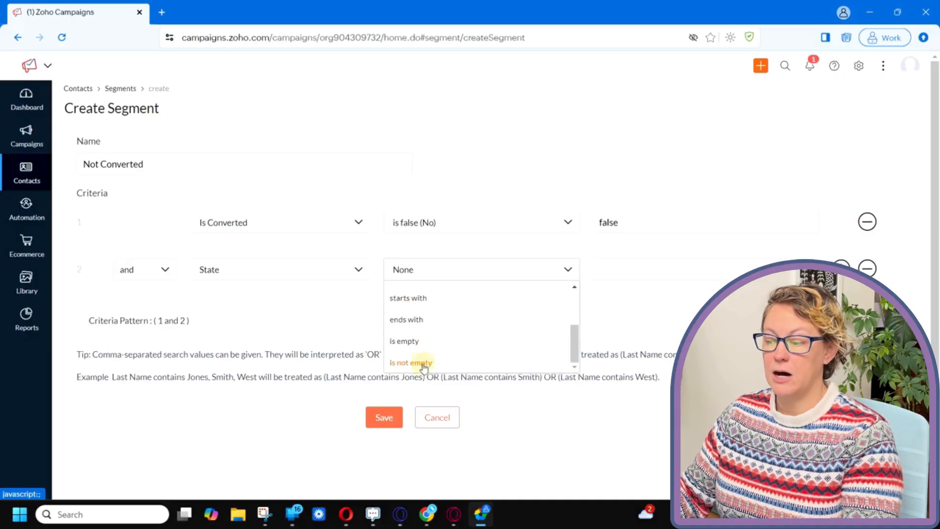
left_click(423, 364)
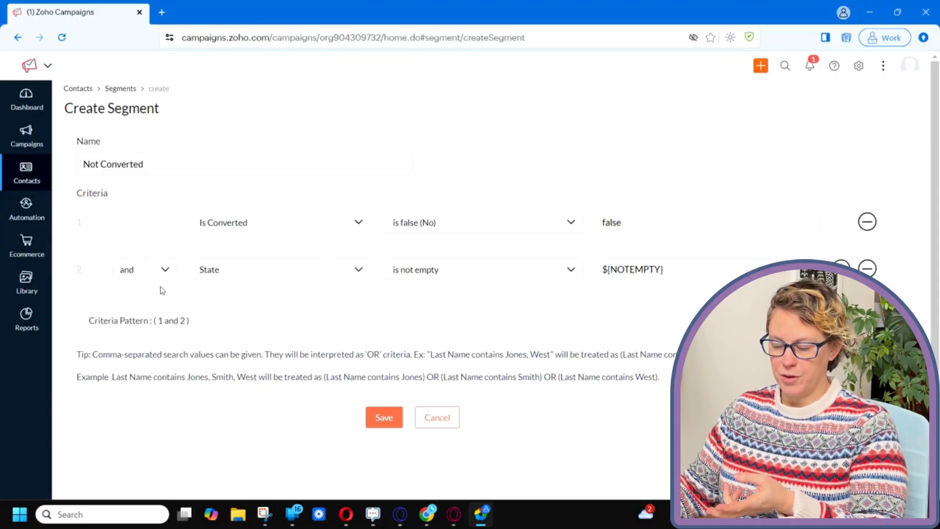
Switch the operator joining the two criteria to "or", and return it to "and"
left_click(163, 271)
left_click(163, 311)
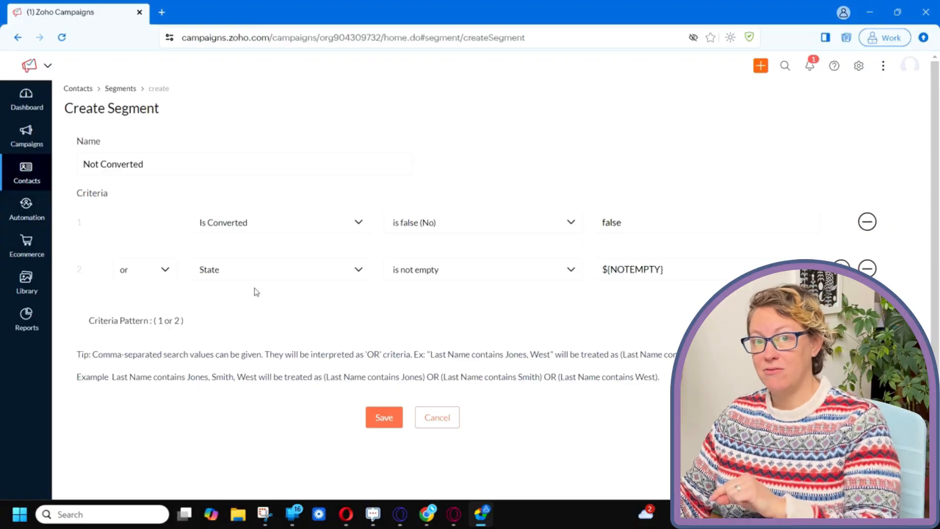
left_click(162, 271)
left_click(155, 293)
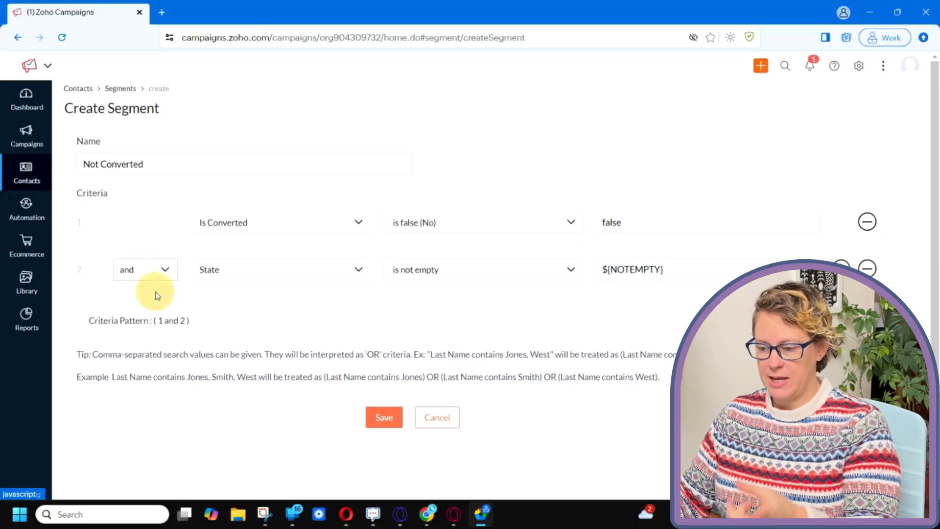
Extend the segment's name to "Not Converted Has State" and save the segment
left_click(201, 163)
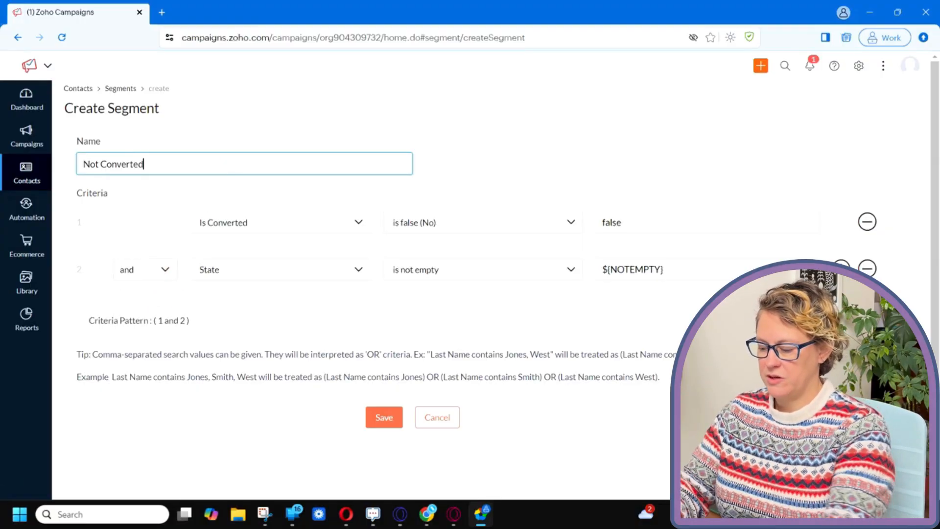
type("Has State")
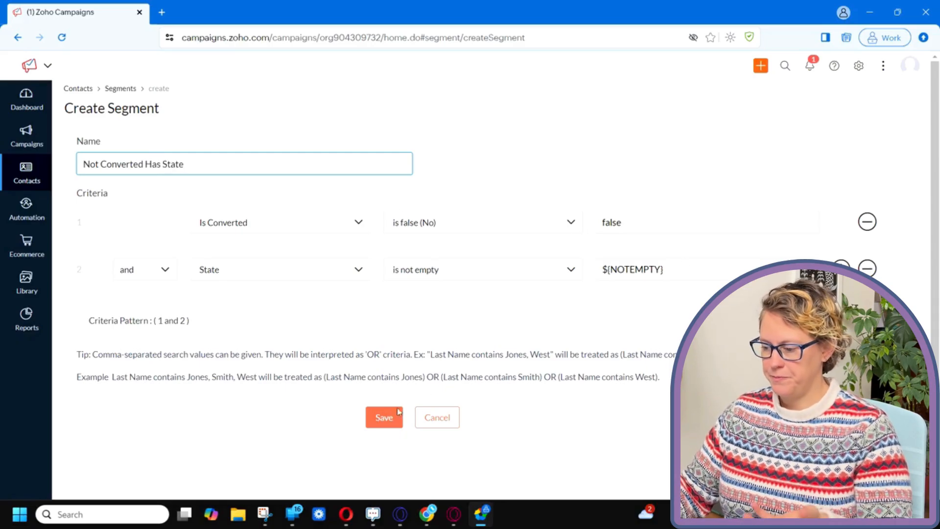
left_click(386, 417)
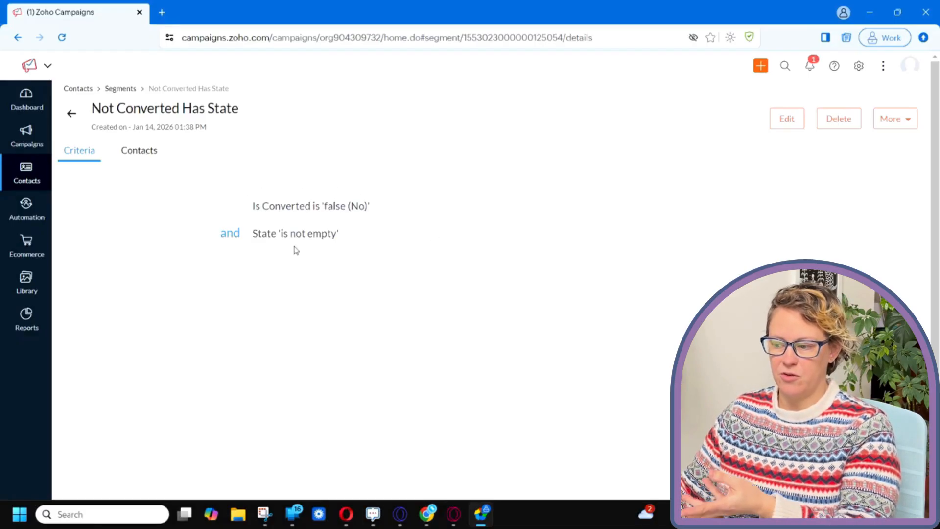
View the saved segment's contacts, and edit the segment to remove the State criterion
left_click(148, 153)
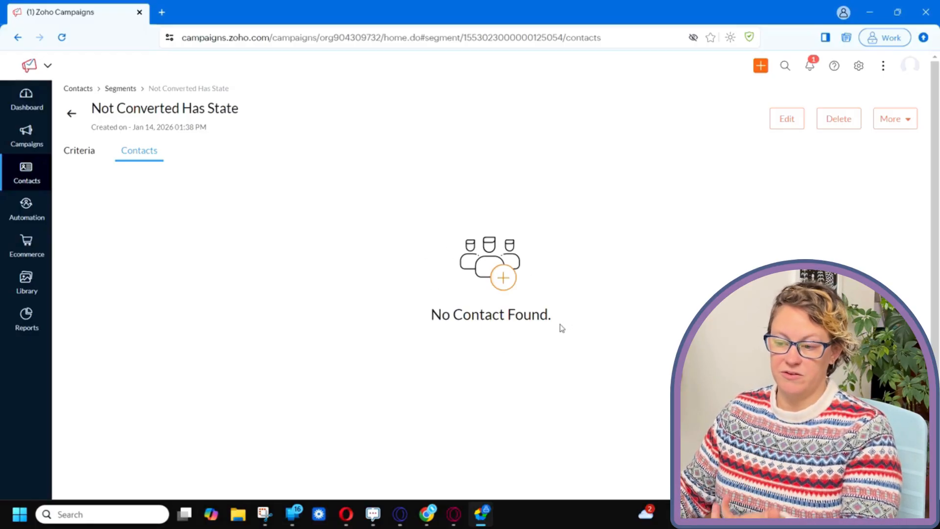
left_click(787, 119)
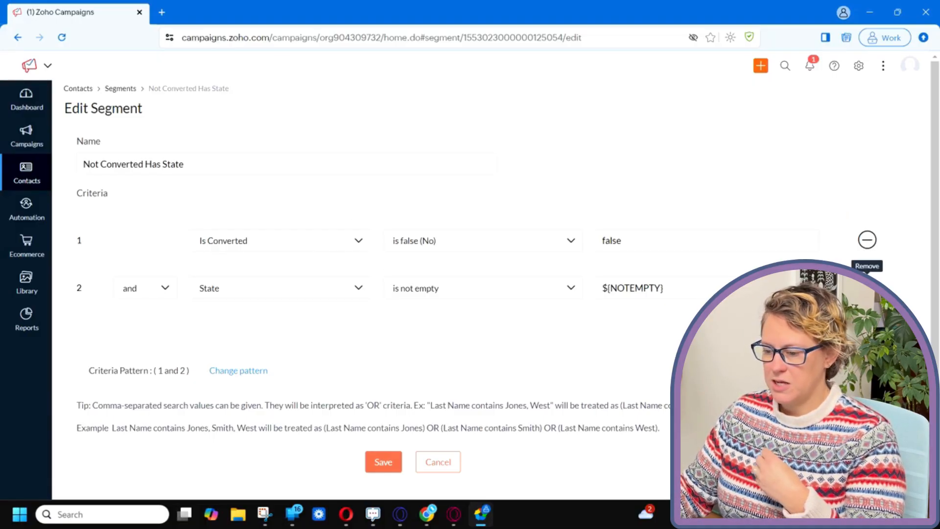
left_click(866, 240)
Replace the remaining criterion with one requiring that the predefined Last Name field "doesn't contain" Z
left_click(351, 242)
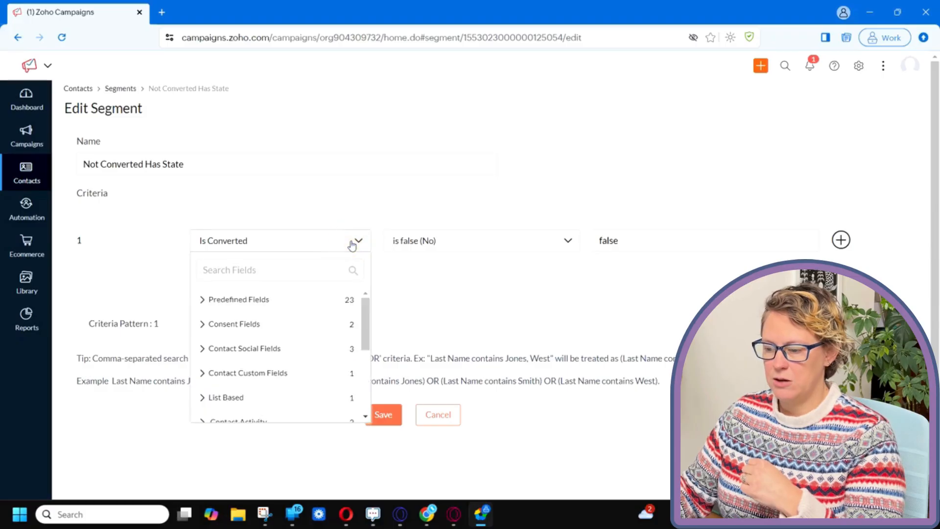
left_click(260, 303)
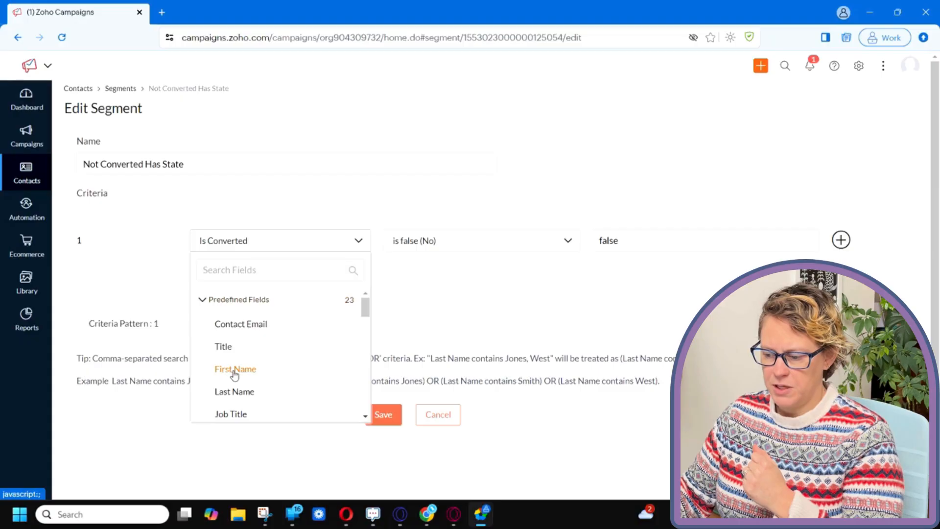
left_click(234, 391)
left_click(463, 241)
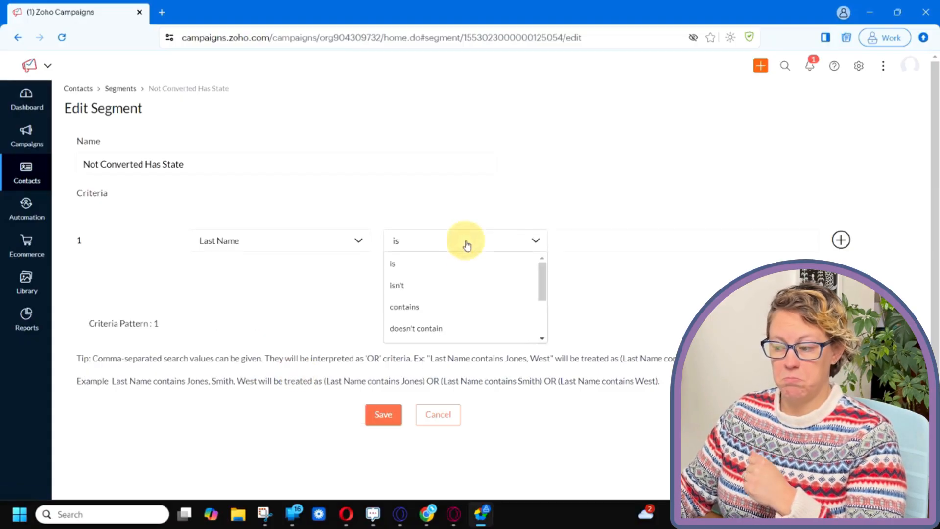
scroll(464, 249, "down", 1)
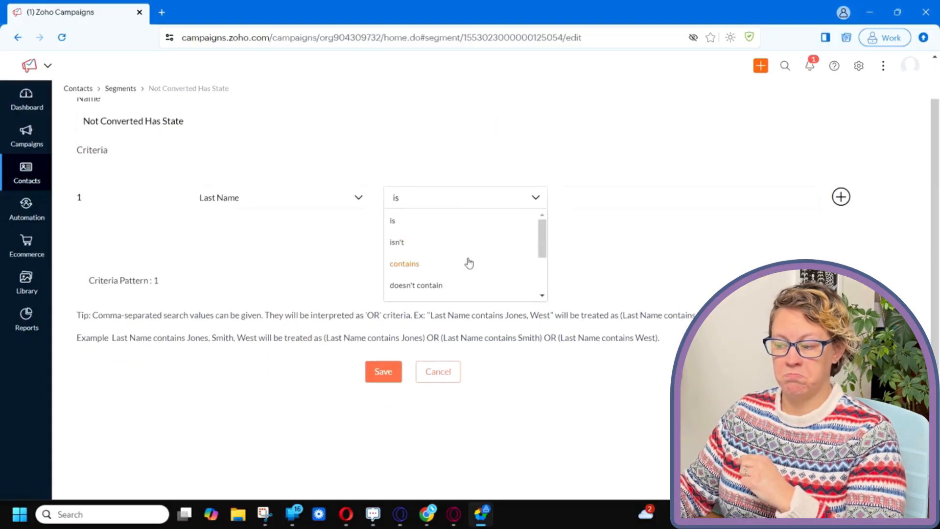
left_click(426, 288)
left_click(646, 208)
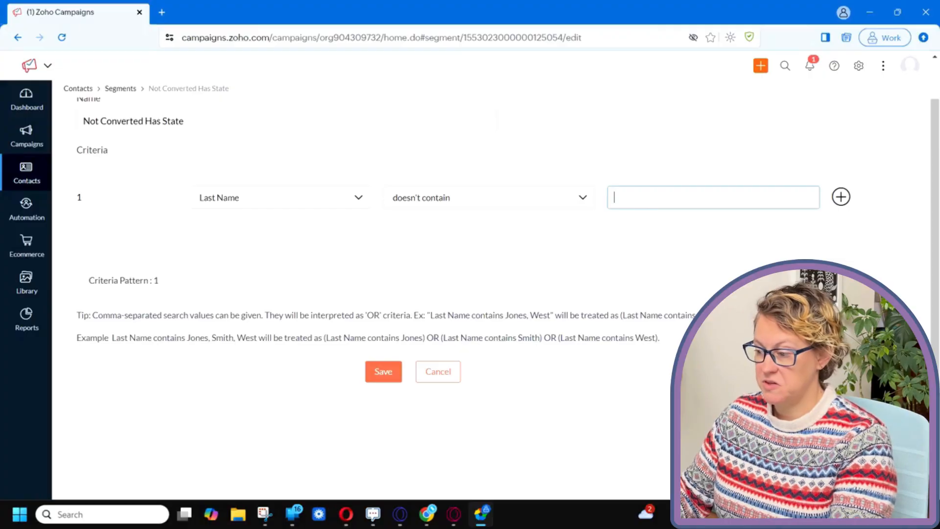
type("Z")
left_click(627, 225)
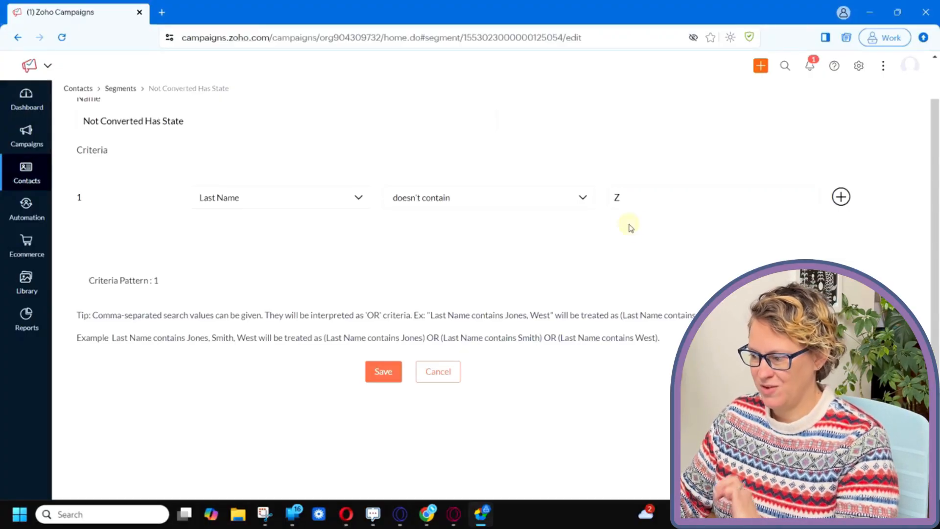
Rename the segment as "no Z last name" and save it
scroll(608, 241, "up", 1)
left_click(266, 159)
triple_click(266, 159)
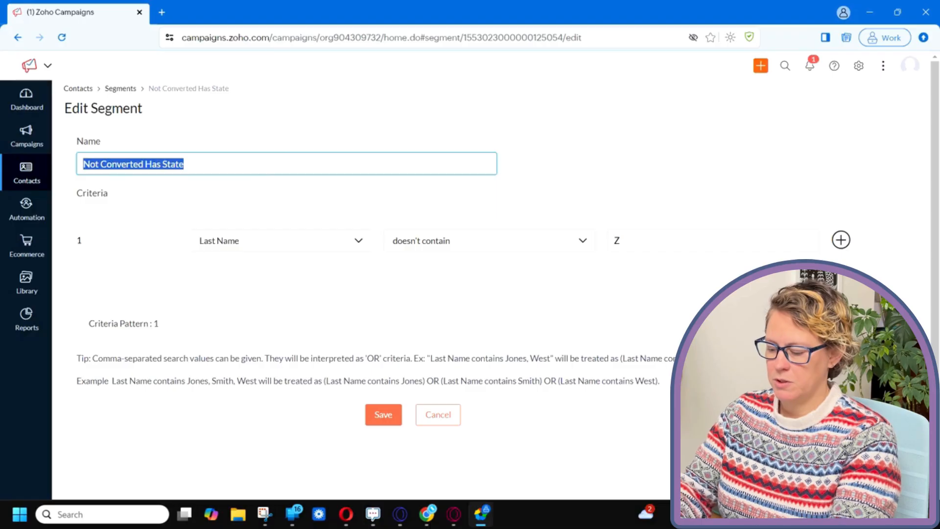
type("no Z last name")
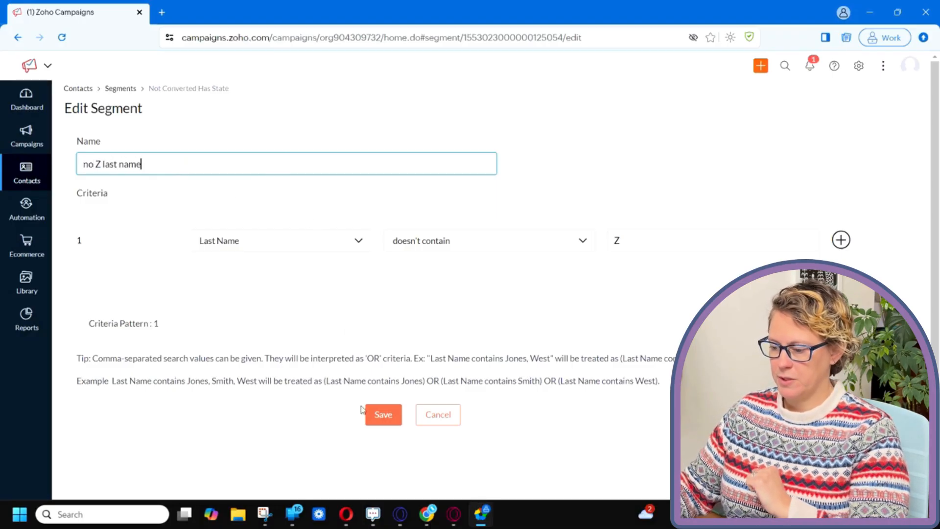
left_click(386, 418)
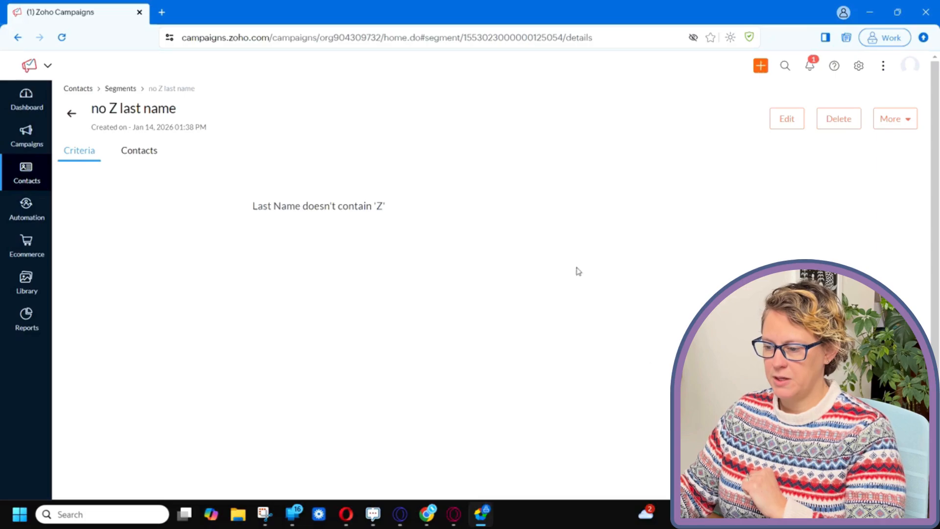
View the contacts matched by the saved segment, and return to the list of segments
left_click(146, 154)
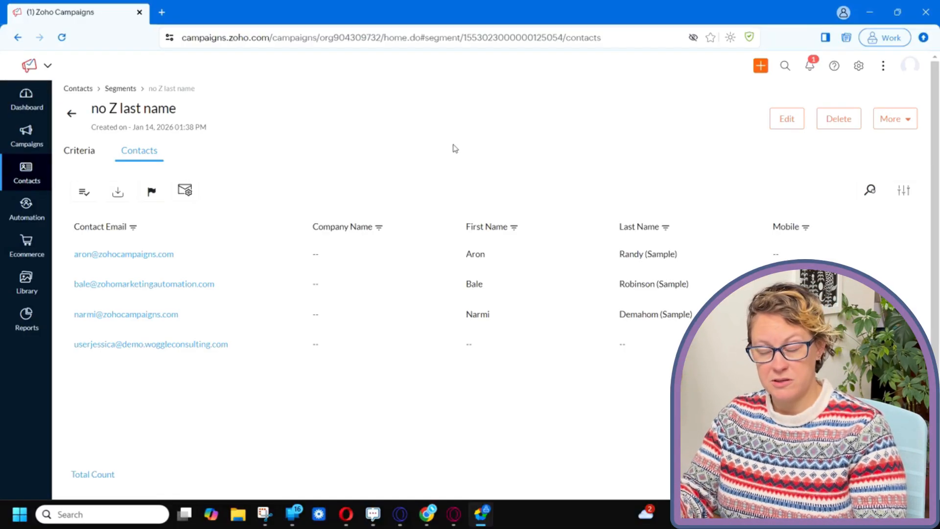
left_click(72, 113)
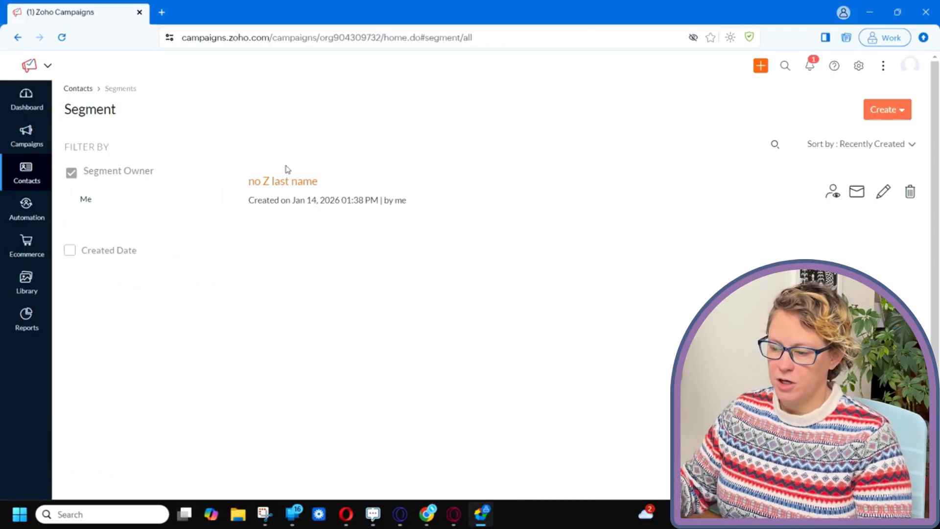